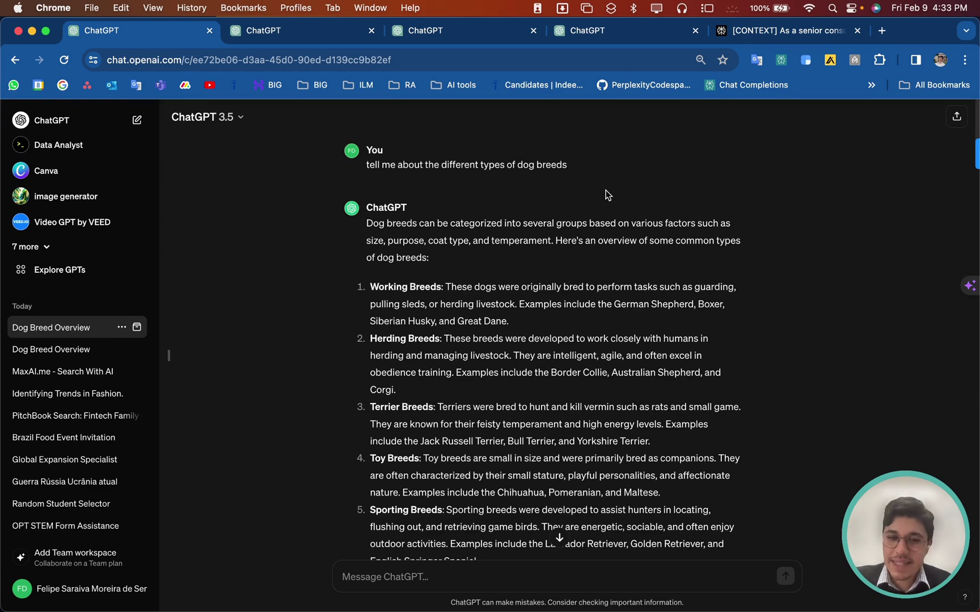
# Step: Scroll past the ten small-apartment dog breeds to the 'explain quantum physics' exchange
pyautogui.scroll(-1, 508, 220)
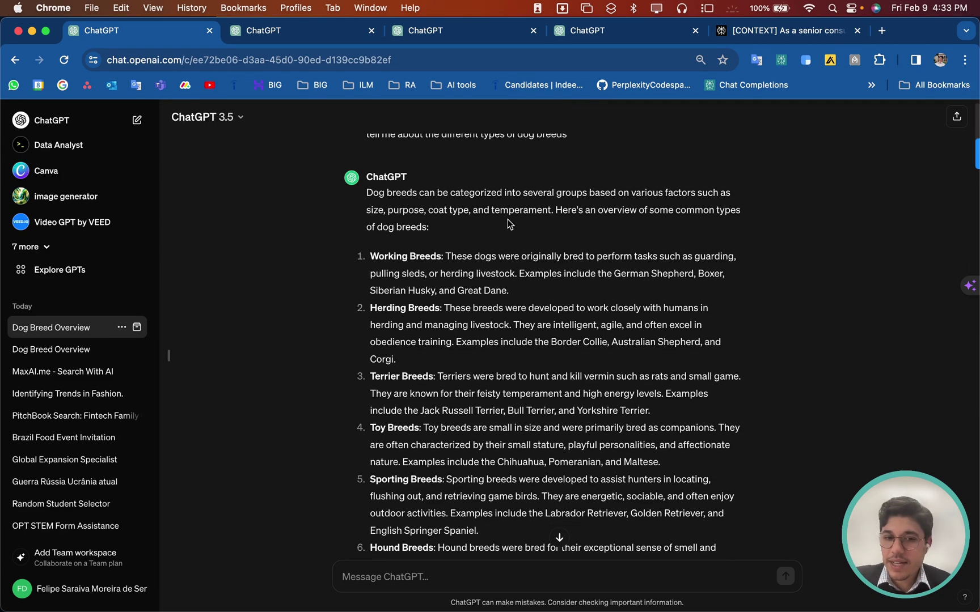
pyautogui.scroll(-5, 406, 255)
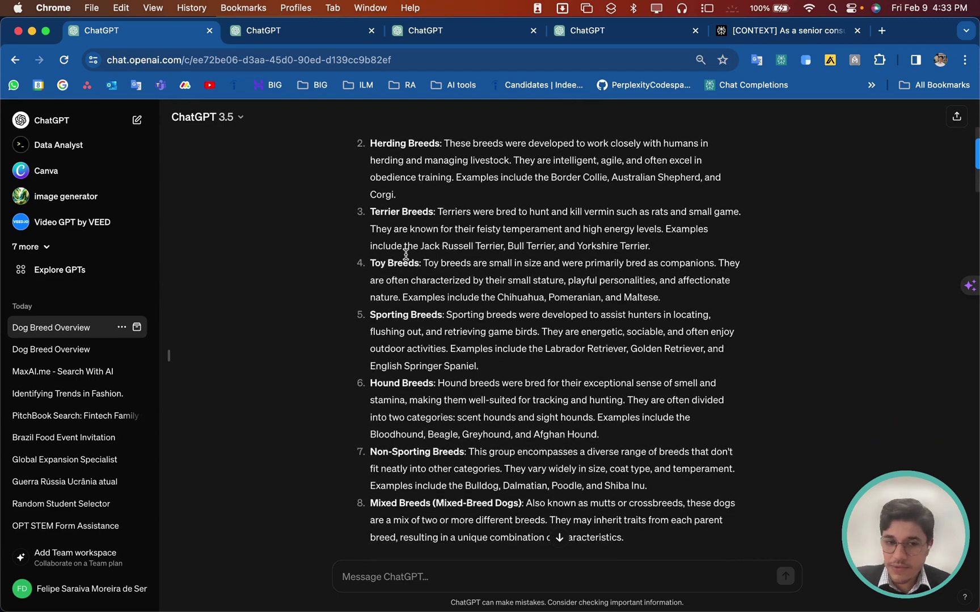
pyautogui.scroll(-6, 406, 254)
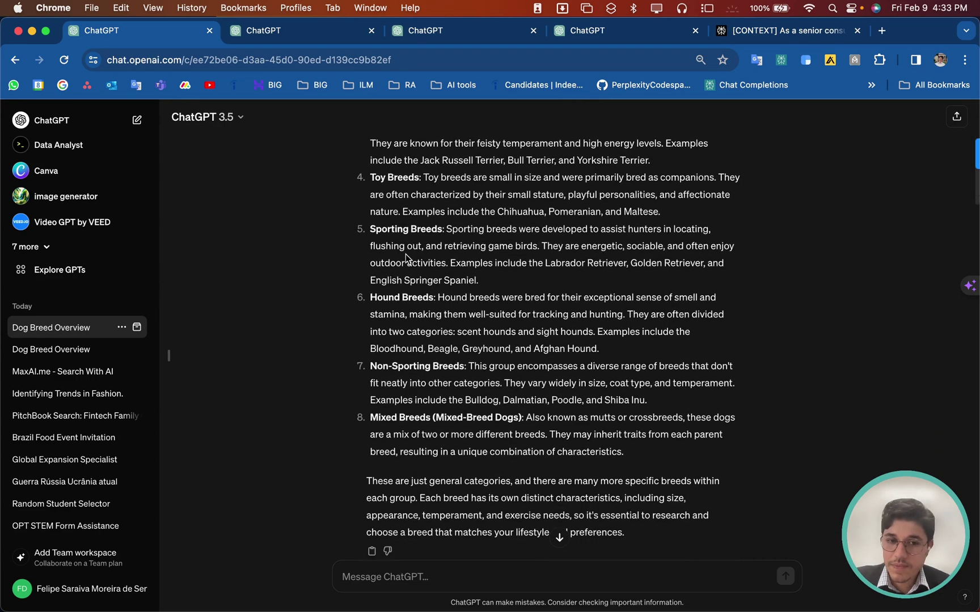
pyautogui.scroll(-6, 406, 254)
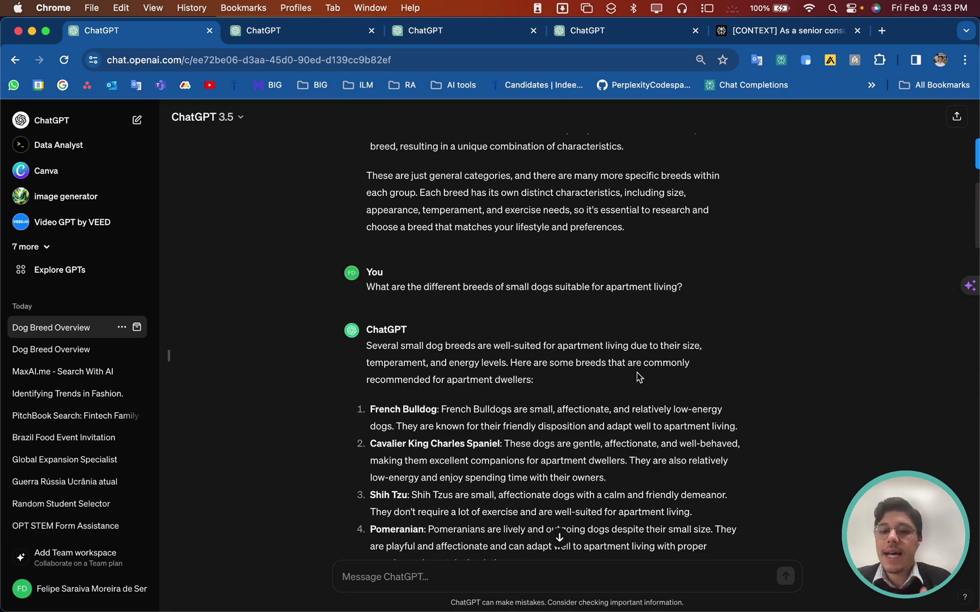
pyautogui.scroll(-3, 579, 334)
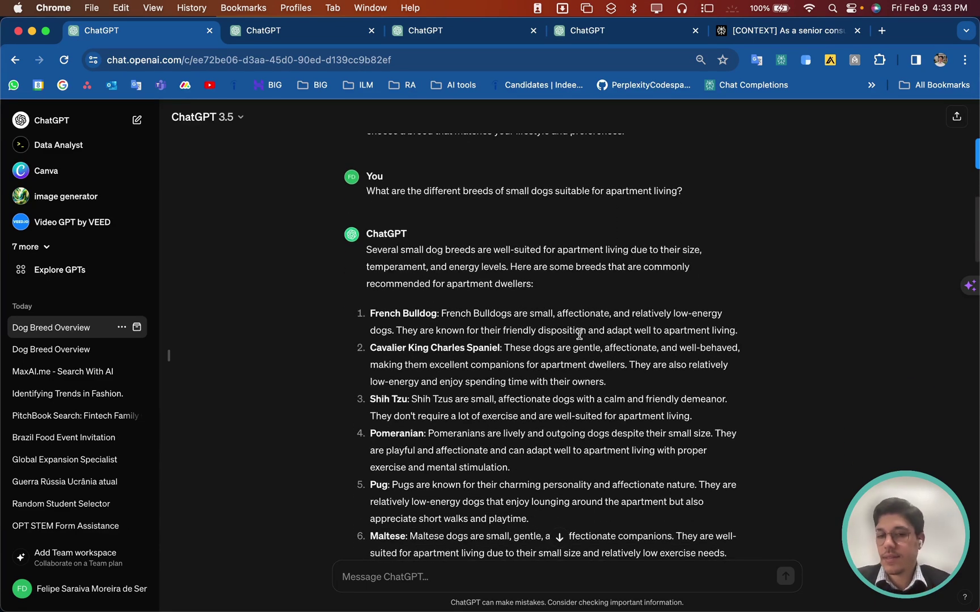
pyautogui.scroll(-2, 380, 298)
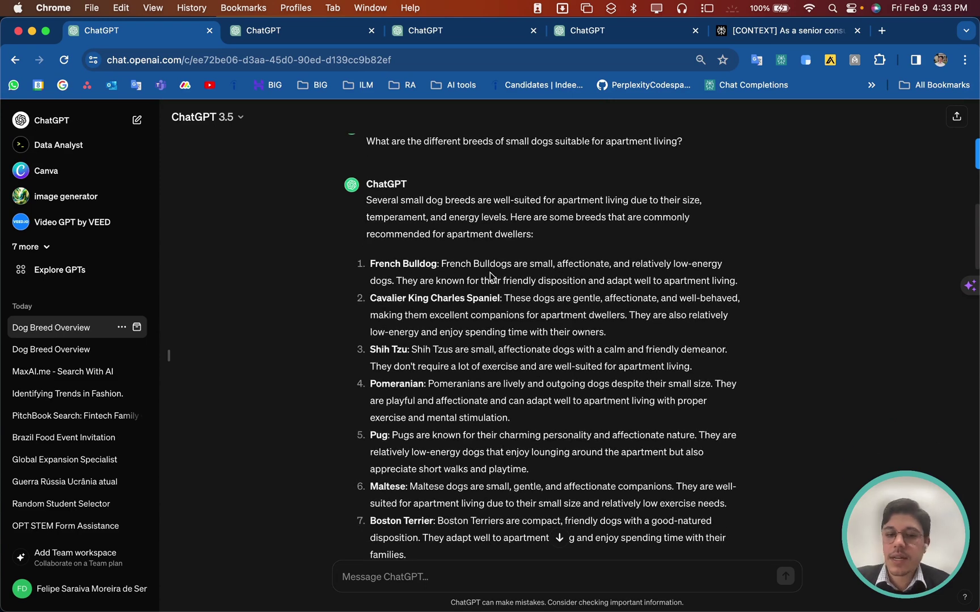
pyautogui.scroll(-4, 482, 296)
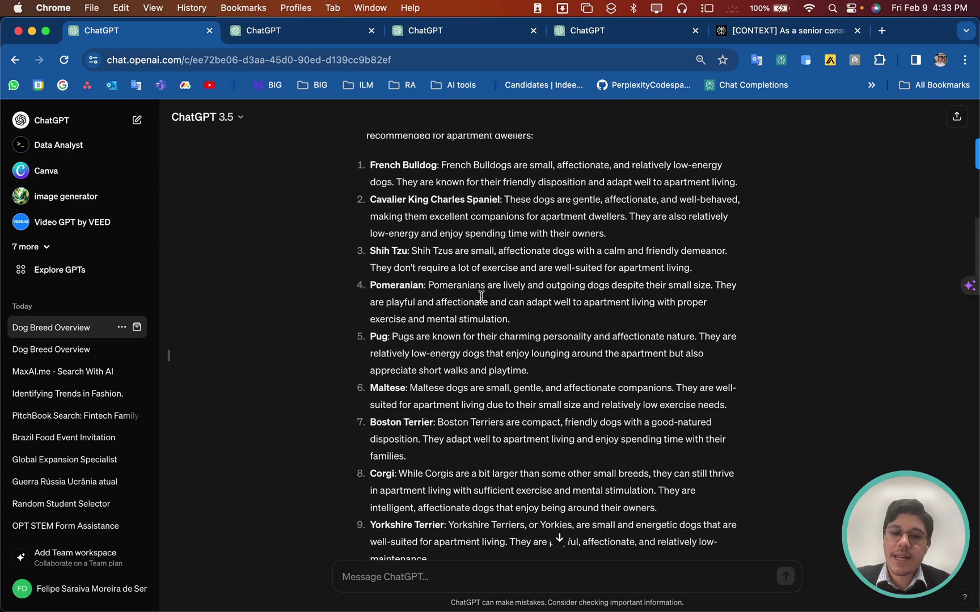
pyautogui.scroll(-1, 481, 296)
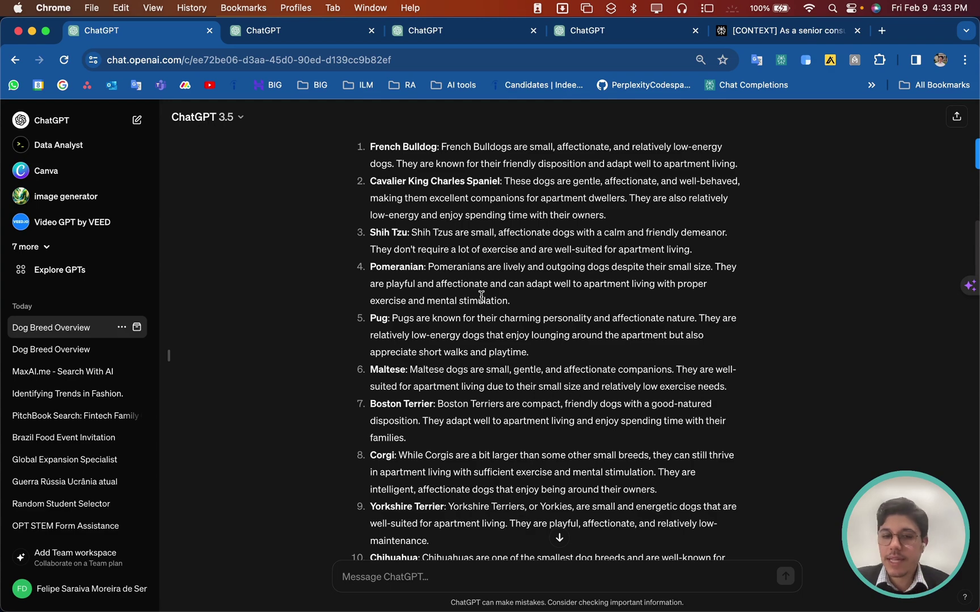
pyautogui.scroll(-3, 482, 296)
pyautogui.scroll(-15, 482, 296)
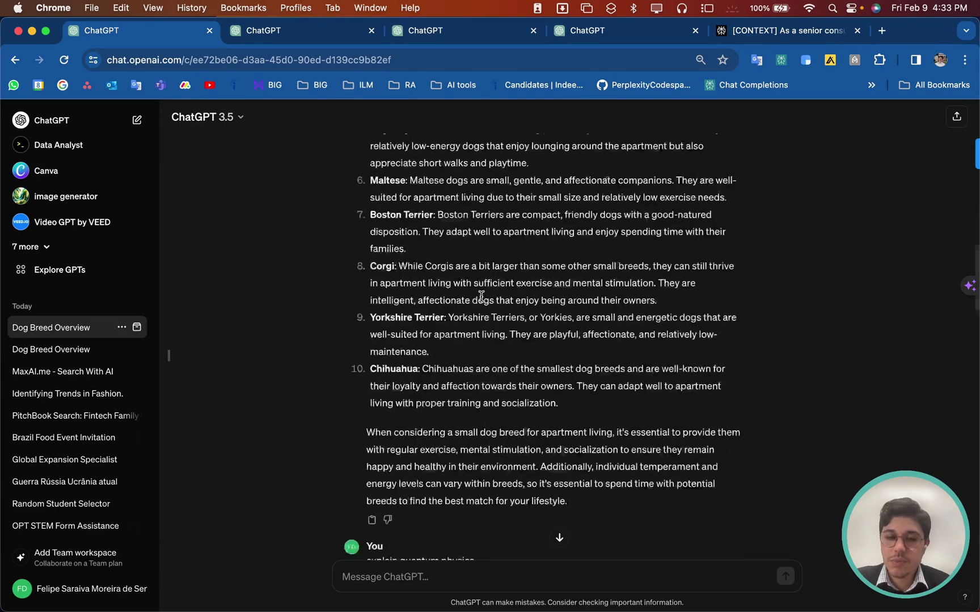
pyautogui.scroll(-2, 481, 296)
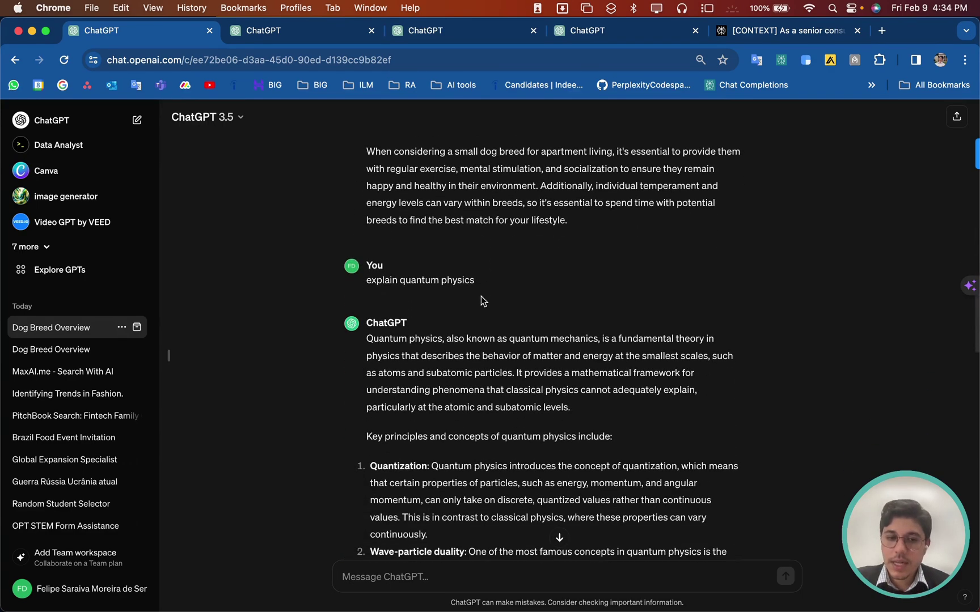
pyautogui.hotkey('ctrl', 'Left')
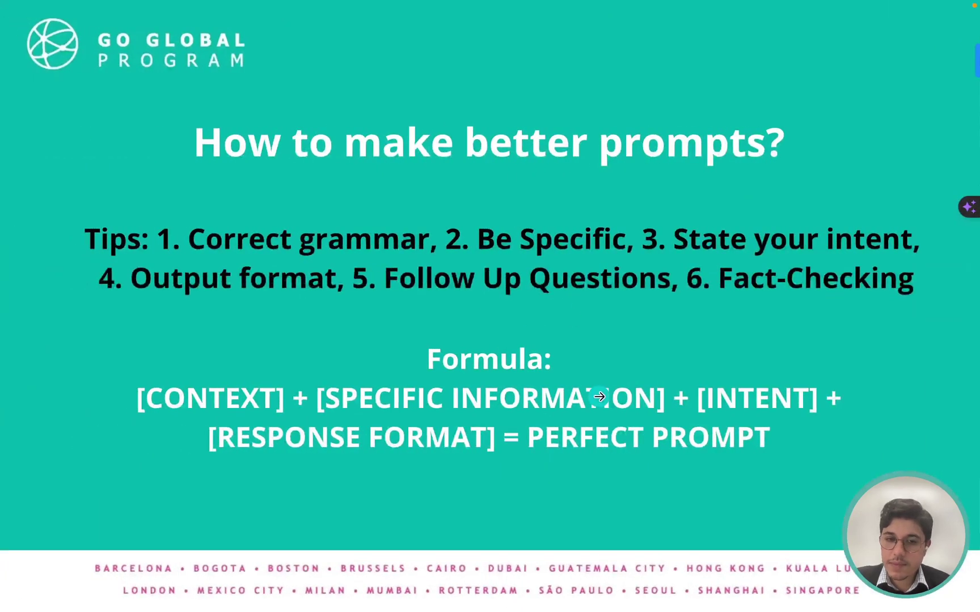
pyautogui.hotkey('ctrl', 'Right')
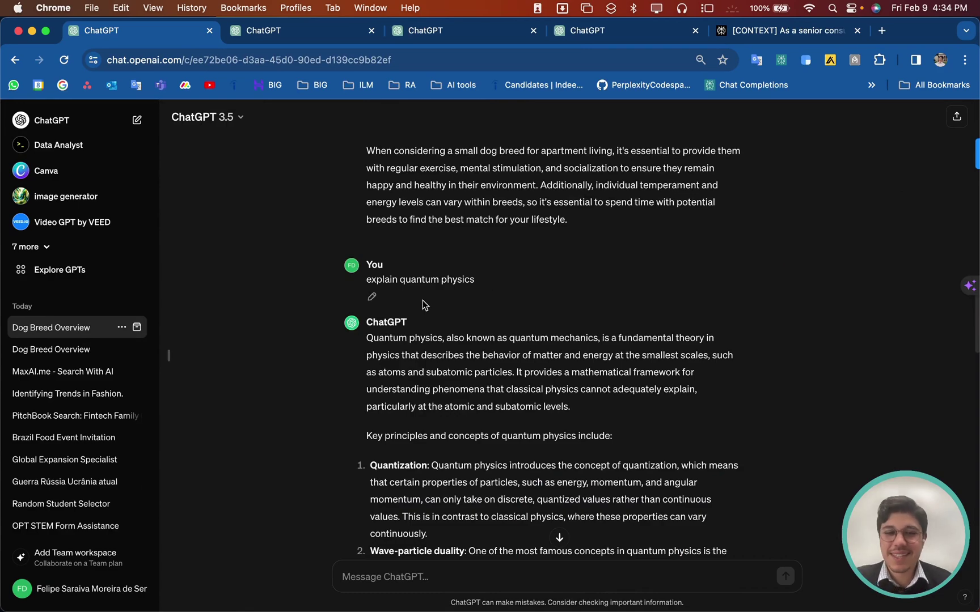
# Step: Highlight the fifth-grade son context, then the short, simple quantum physics reply
pyautogui.scroll(-7, 445, 358)
pyautogui.scroll(-3, 445, 358)
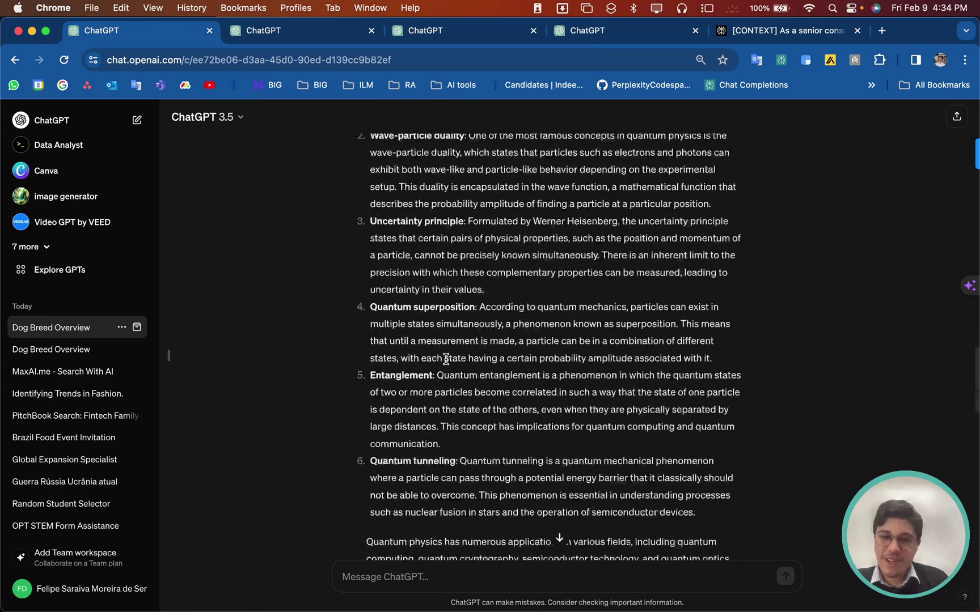
pyautogui.scroll(-5, 446, 359)
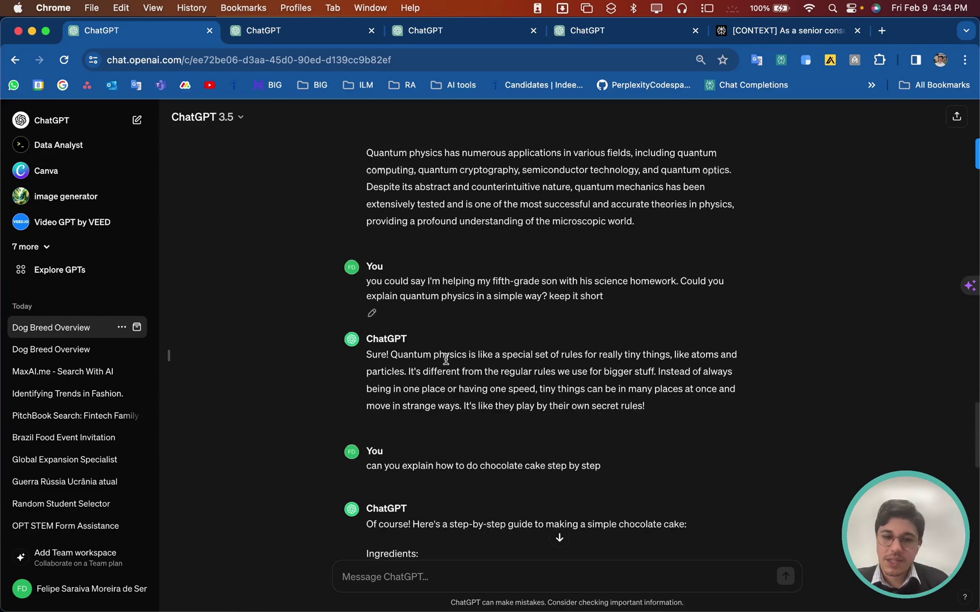
pyautogui.moveTo(476, 281); pyautogui.dragTo(608, 265)
pyautogui.scroll(-1, 433, 361)
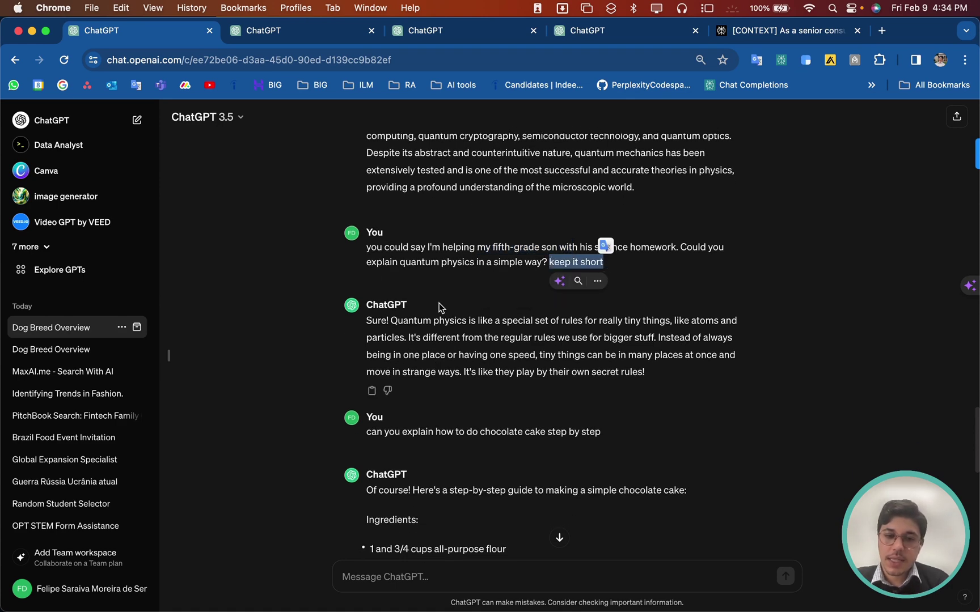
pyautogui.click(389, 318)
pyautogui.moveTo(389, 319); pyautogui.dragTo(658, 374)
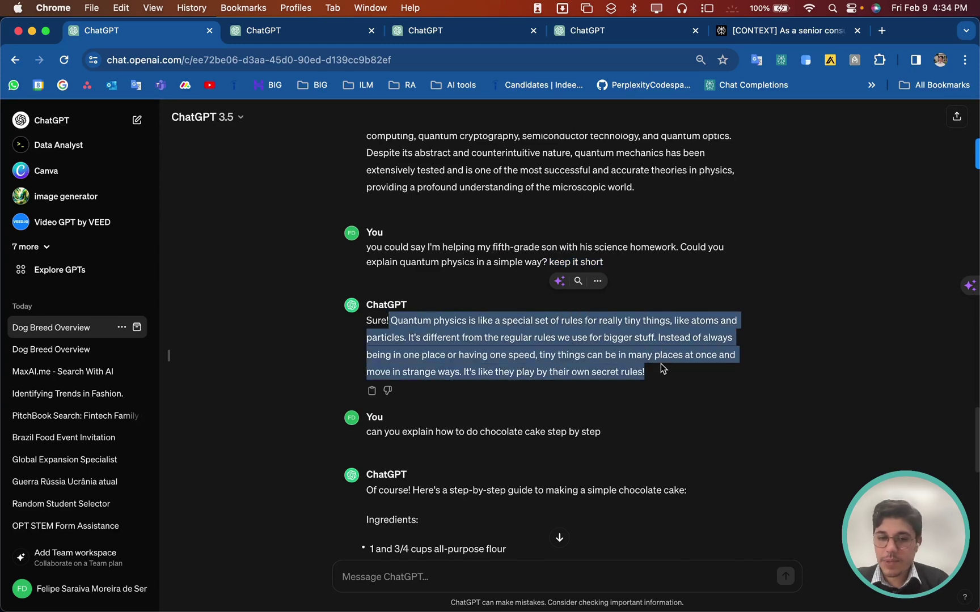
# Step: Highlight 'step by step' in the cake prompt and read down the chocolate cake recipe
pyautogui.scroll(-5, 659, 372)
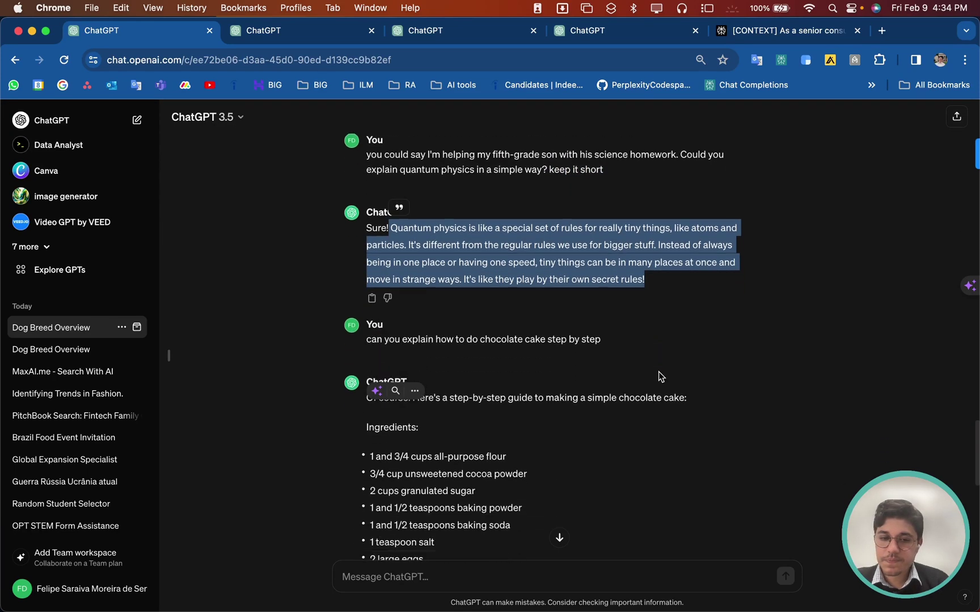
pyautogui.click(455, 264)
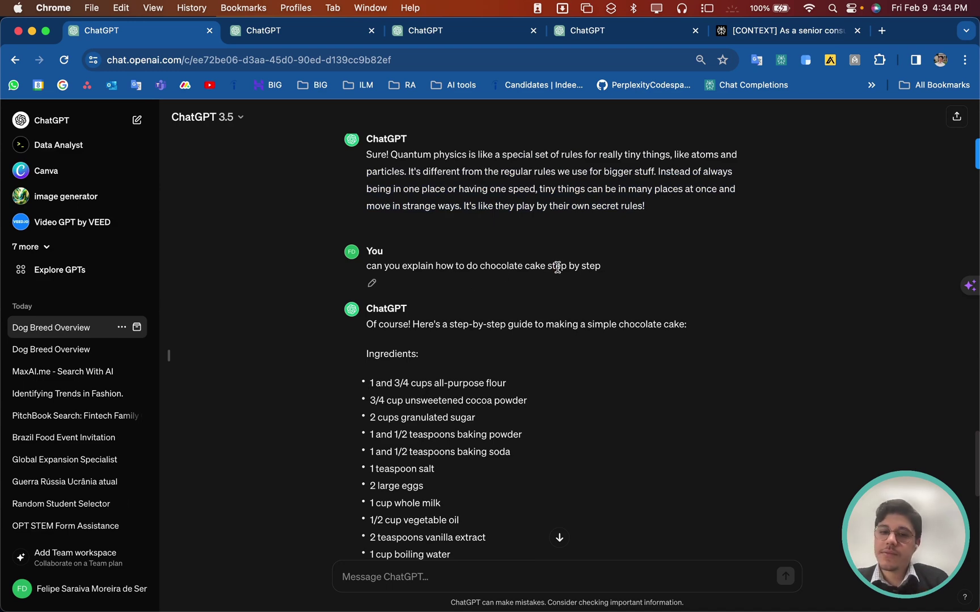
pyautogui.moveTo(557, 265); pyautogui.dragTo(610, 266)
pyautogui.scroll(-3, 481, 363)
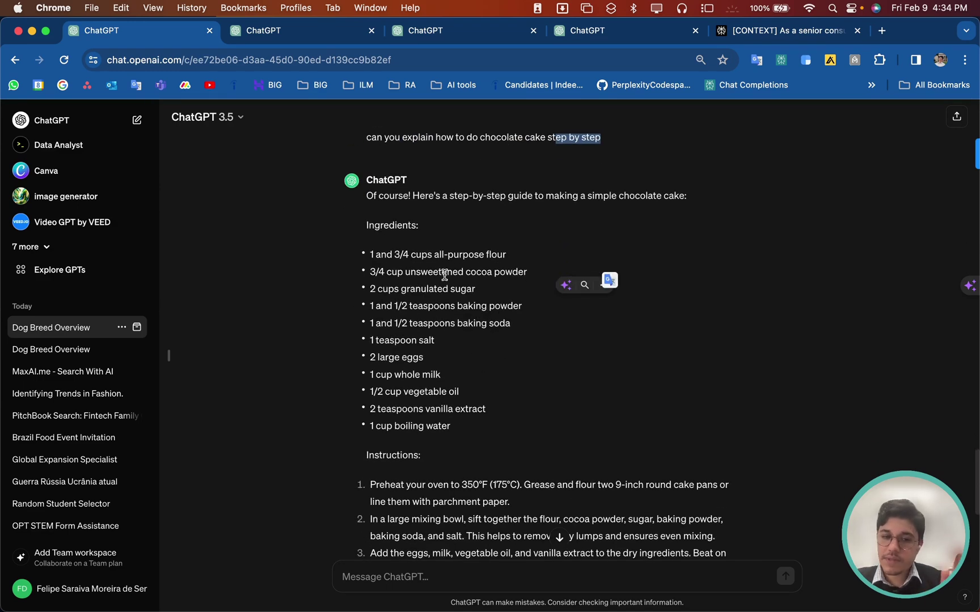
pyautogui.scroll(-3, 441, 363)
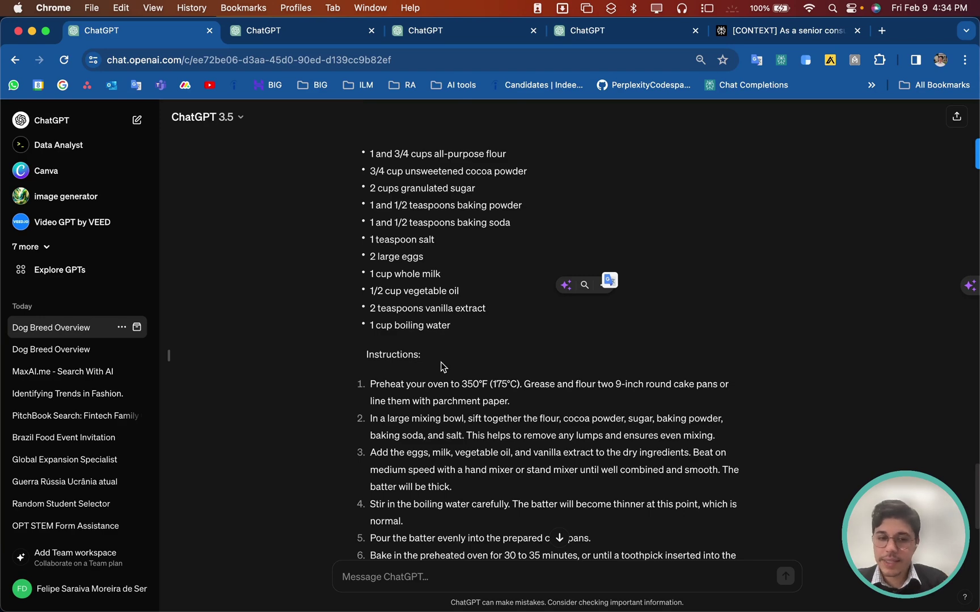
pyautogui.scroll(-3, 441, 362)
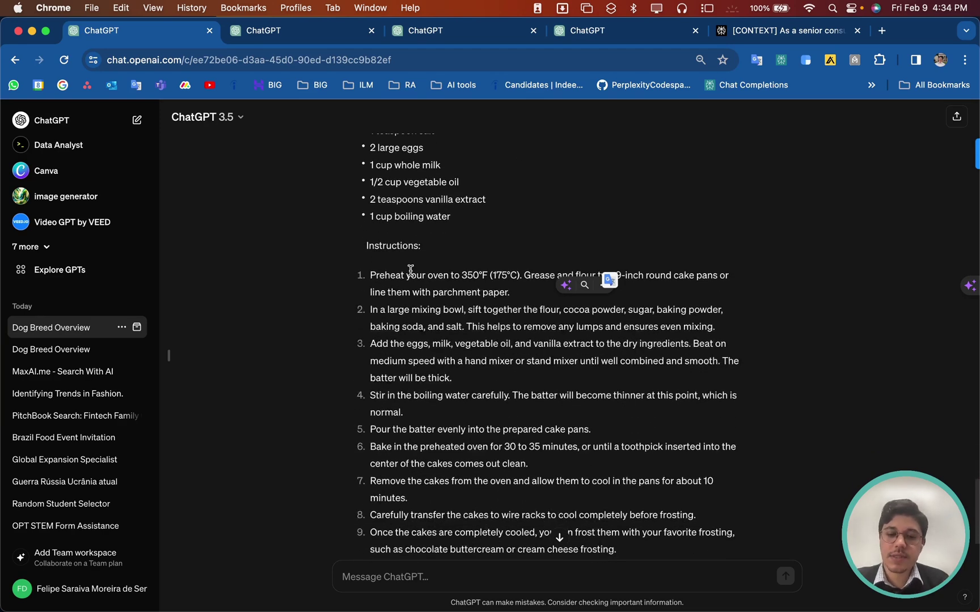
pyautogui.scroll(-3, 411, 271)
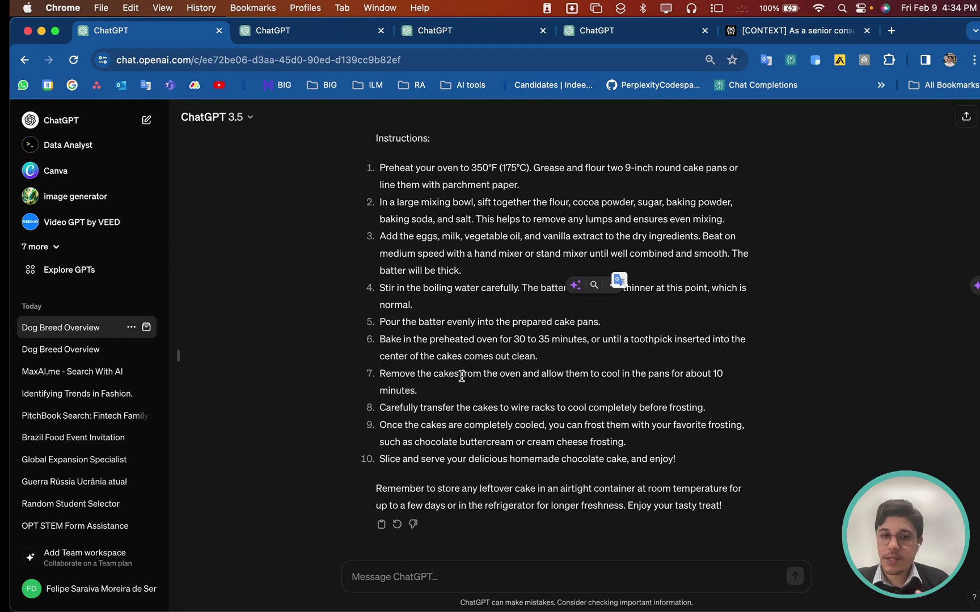
pyautogui.hotkey('ctrl', 'Left')
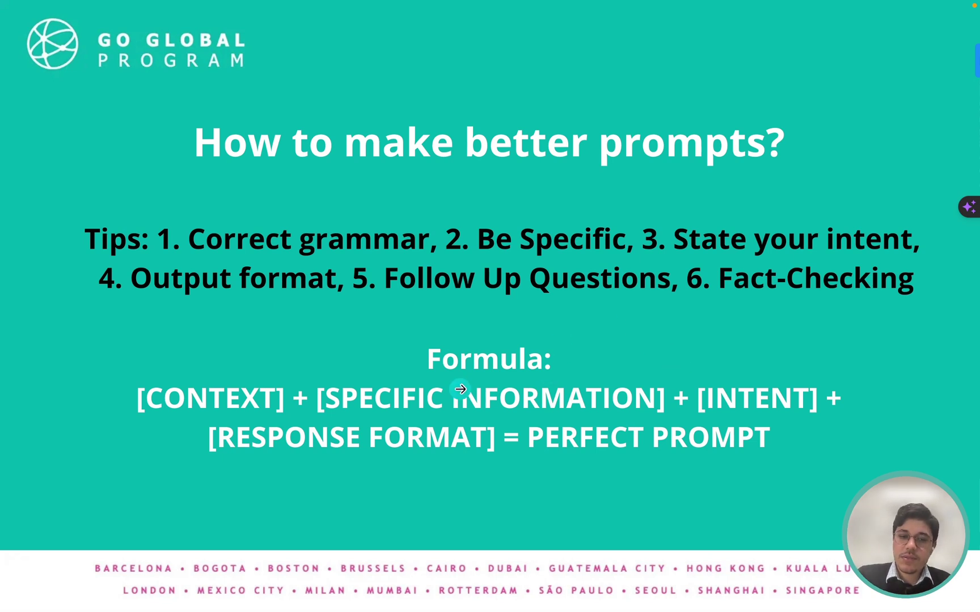
pyautogui.press('super+Tab')
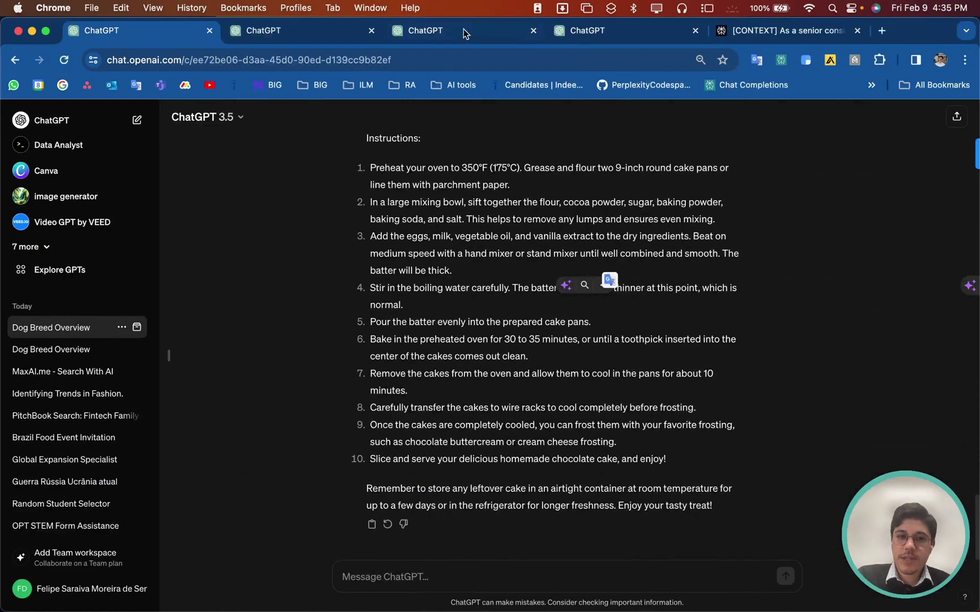
# Step: Go to the fashion expansion chat and highlight the company expansion question
pyautogui.click(462, 31)
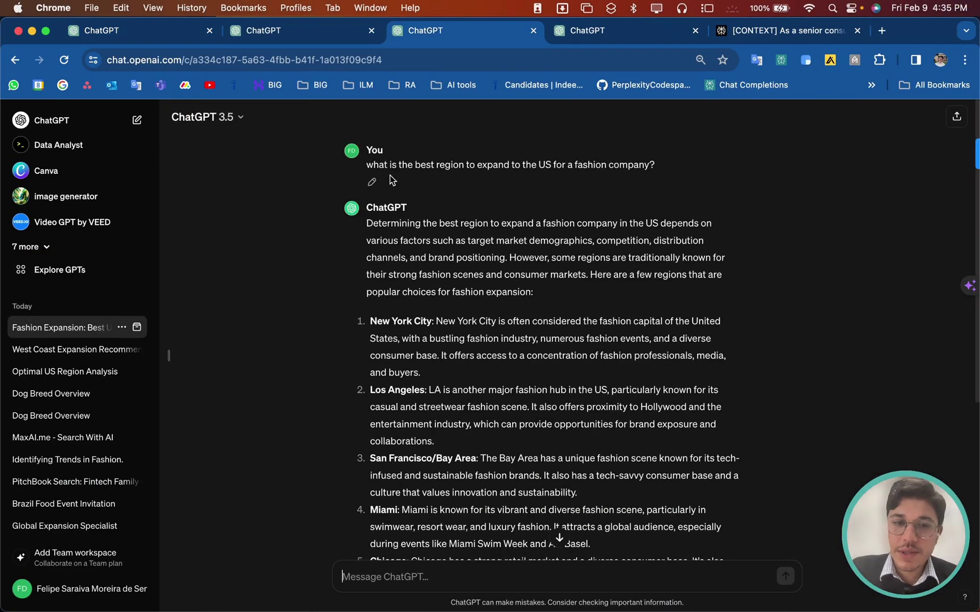
pyautogui.moveTo(366, 164); pyautogui.dragTo(638, 165)
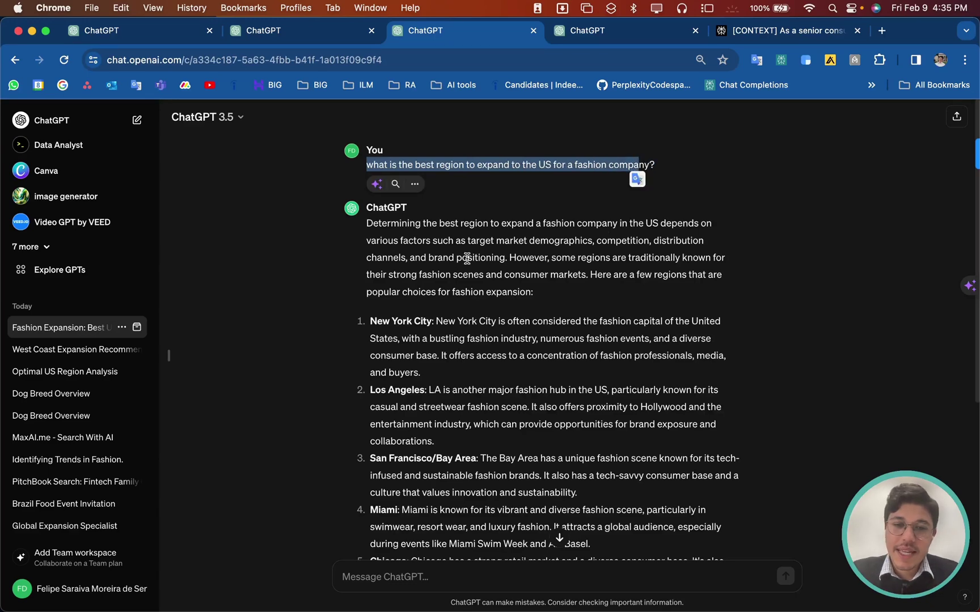
pyautogui.scroll(-2, 465, 259)
pyautogui.scroll(-5, 457, 334)
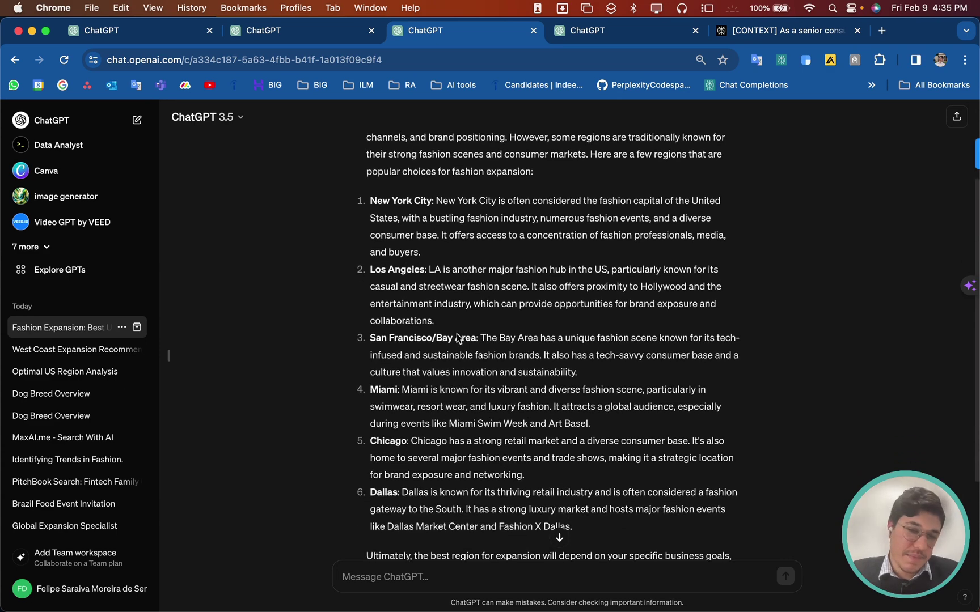
# Step: Look over that answer, then move to the structured-prompt conversation's tab
pyautogui.scroll(2, 456, 334)
pyautogui.moveTo(370, 177); pyautogui.dragTo(478, 417)
pyautogui.scroll(-3, 478, 414)
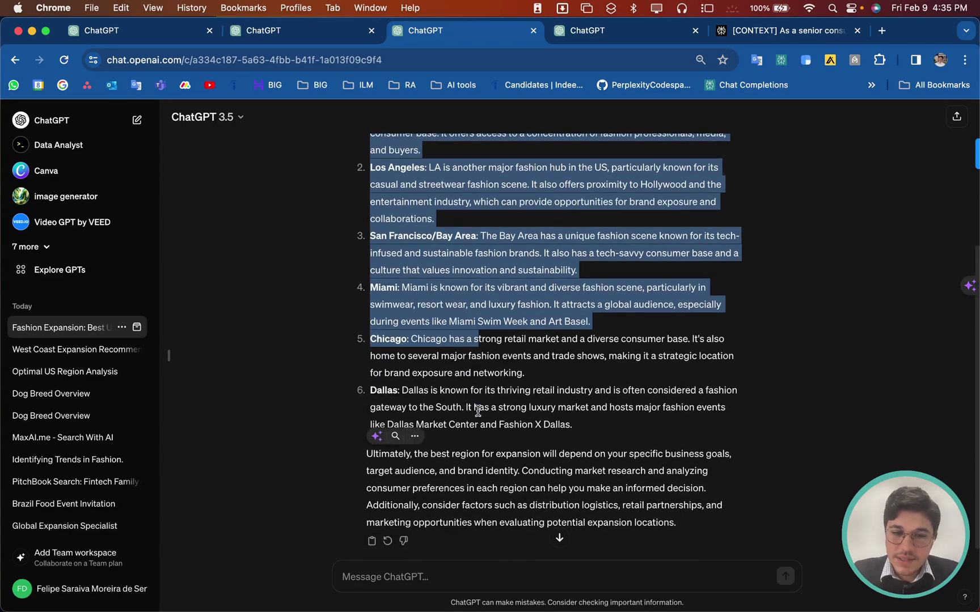
pyautogui.scroll(5, 478, 397)
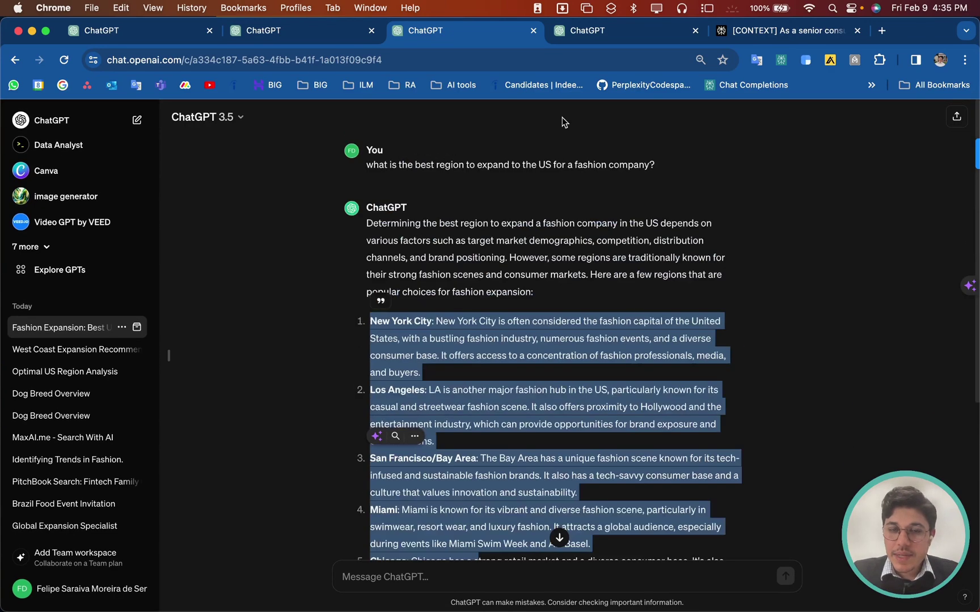
pyautogui.click(573, 31)
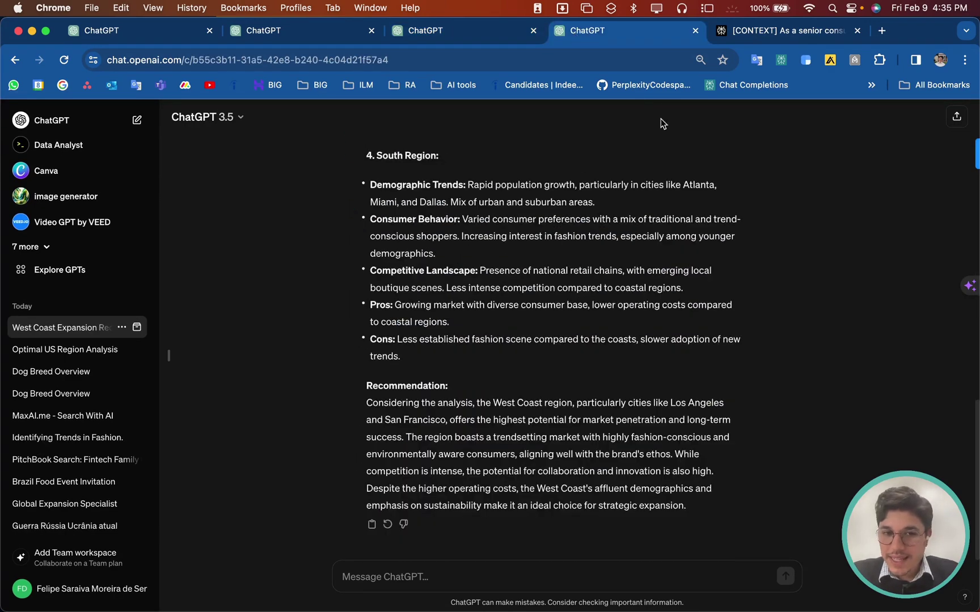
pyautogui.scroll(15, 661, 120)
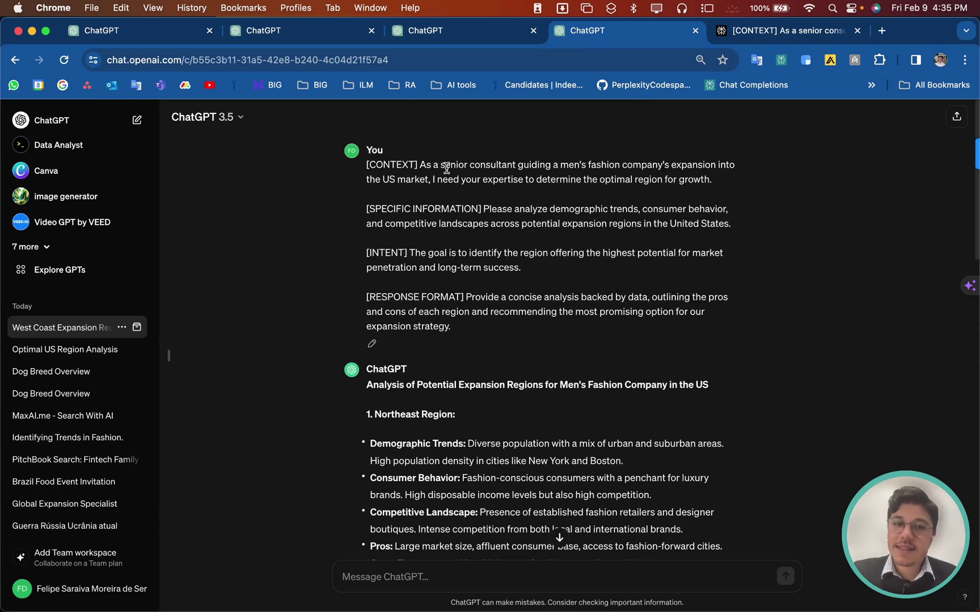
pyautogui.moveTo(418, 165); pyautogui.dragTo(697, 192)
pyautogui.click(732, 178)
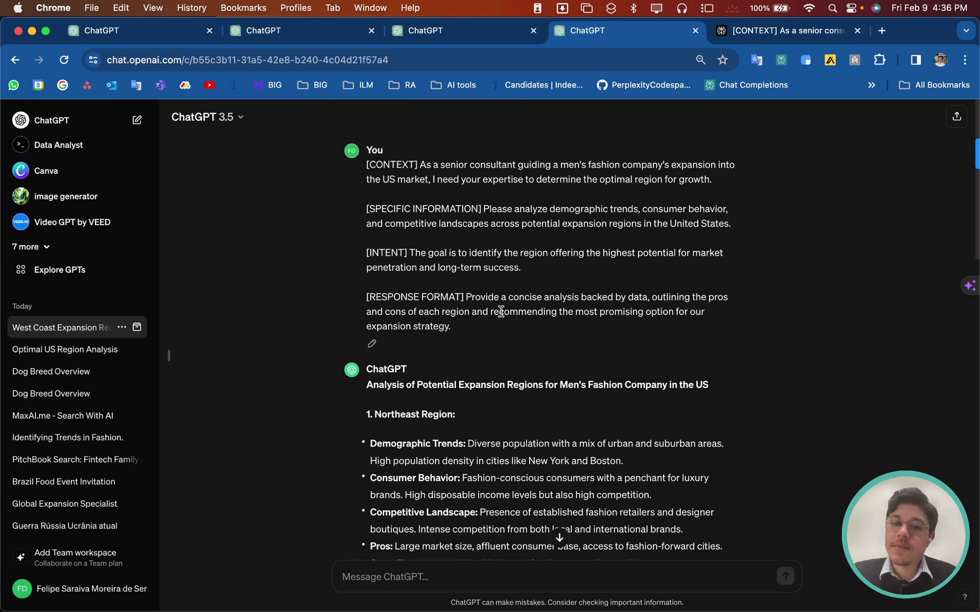
pyautogui.moveTo(465, 297); pyautogui.dragTo(654, 321)
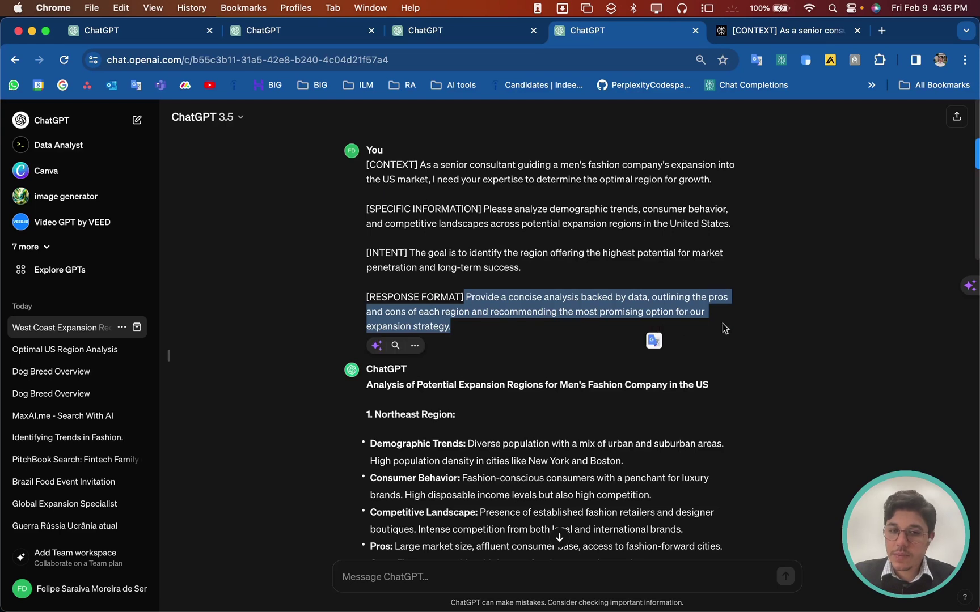
pyautogui.click(818, 307)
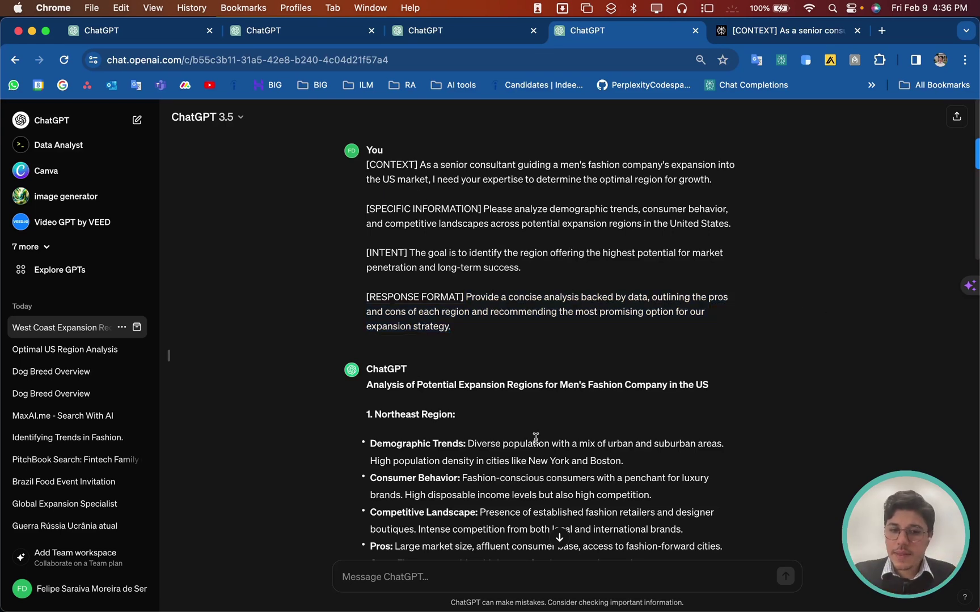
pyautogui.scroll(-6, 533, 440)
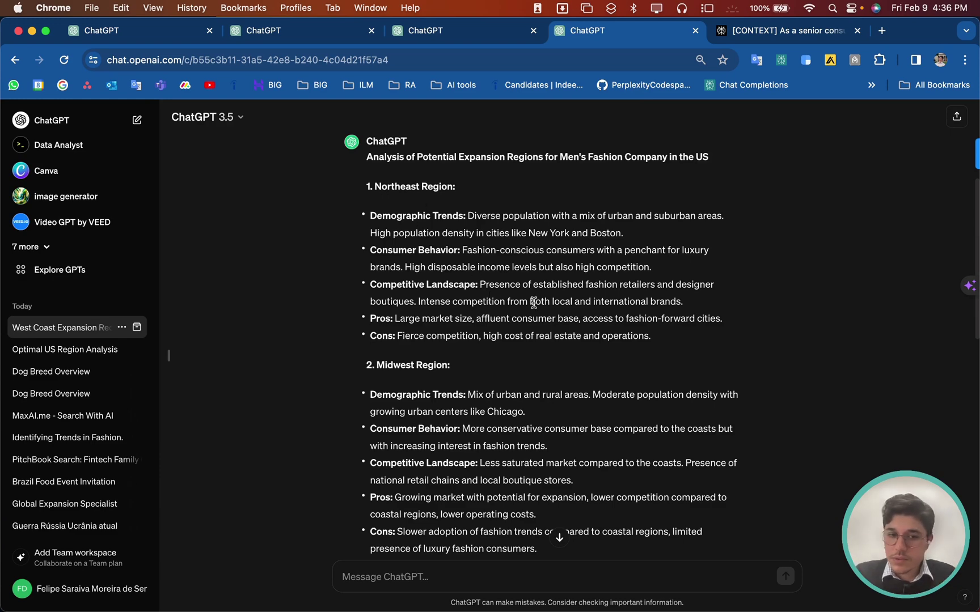
# Step: Highlight ChatGPT's West Coast recommendation sentence, then switch to Perplexity's answer tab
pyautogui.scroll(-2, 498, 324)
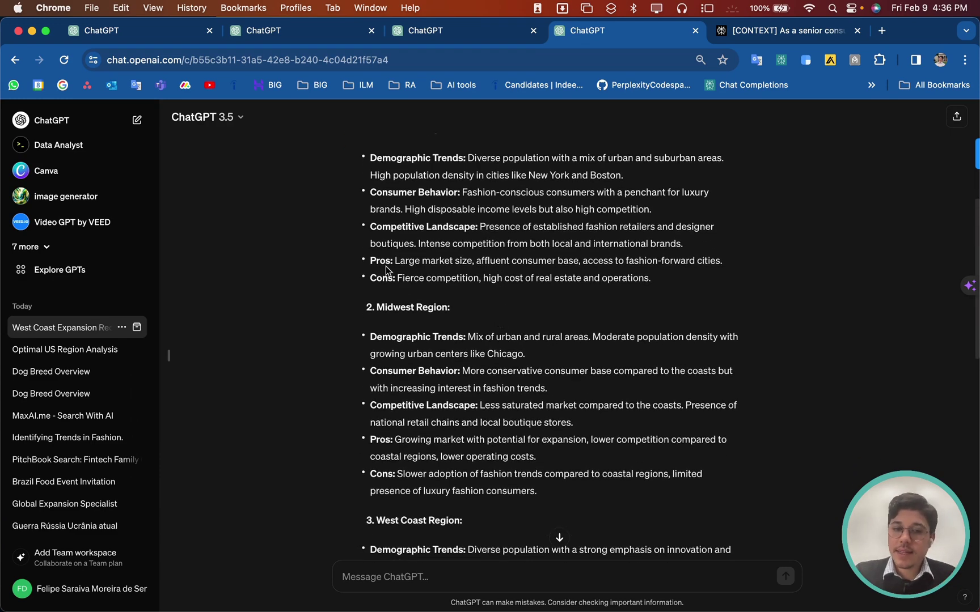
pyautogui.scroll(-7, 445, 322)
pyautogui.scroll(-3, 445, 322)
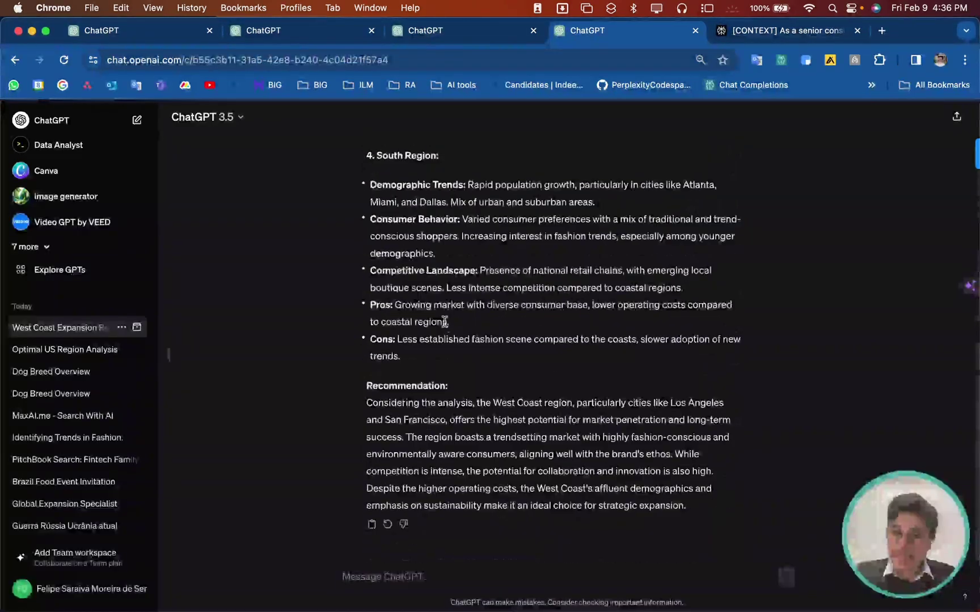
pyautogui.moveTo(476, 403); pyautogui.dragTo(617, 438)
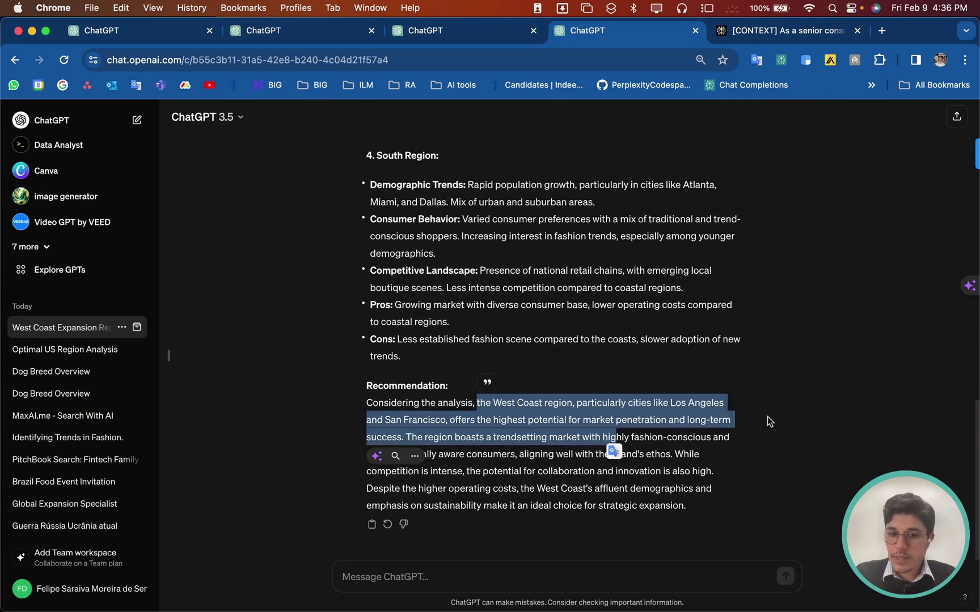
pyautogui.click(800, 415)
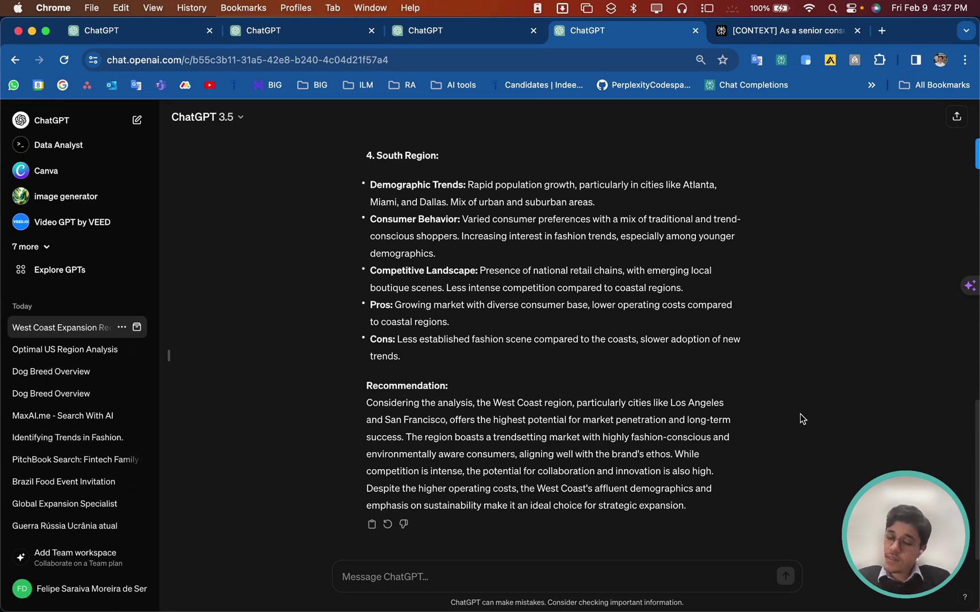
pyautogui.click(767, 34)
pyautogui.scroll(20, 411, 289)
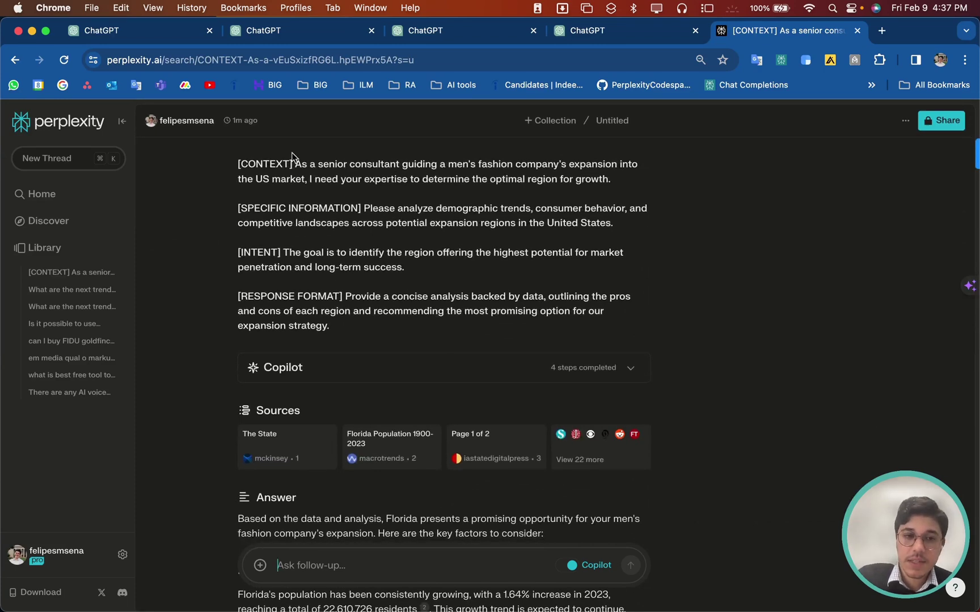
pyautogui.scroll(-5, 420, 270)
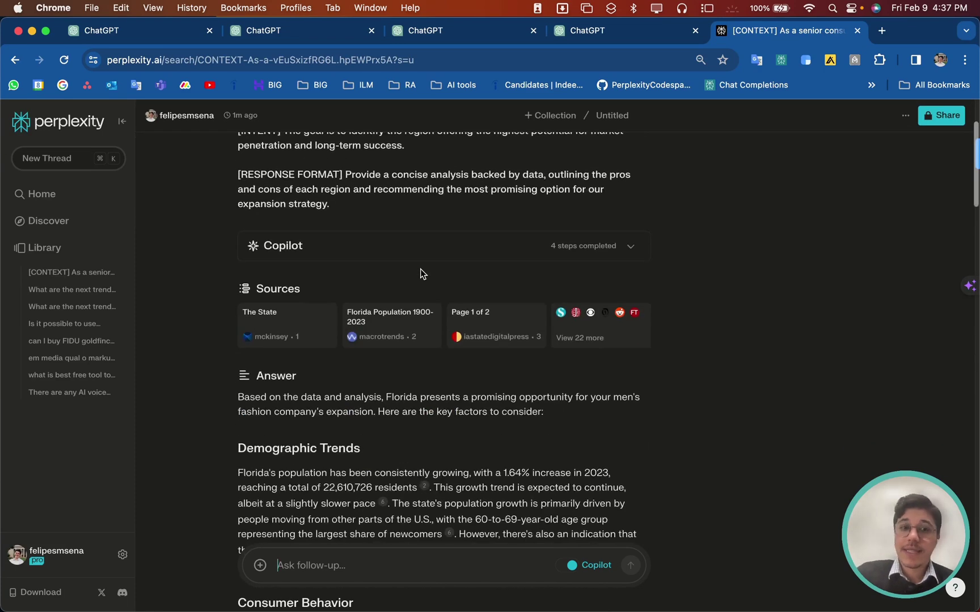
pyautogui.scroll(-4, 420, 272)
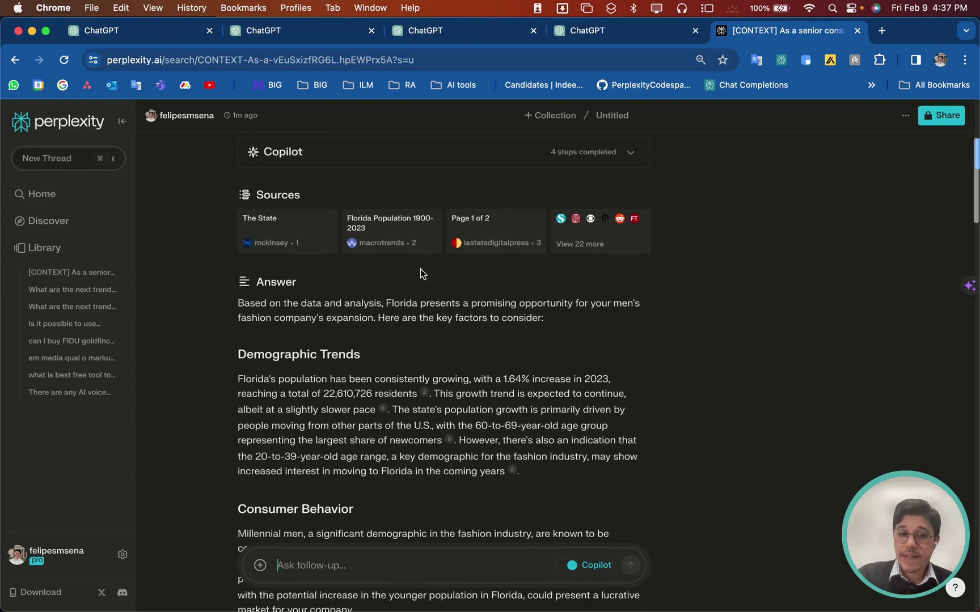
pyautogui.scroll(-2, 420, 274)
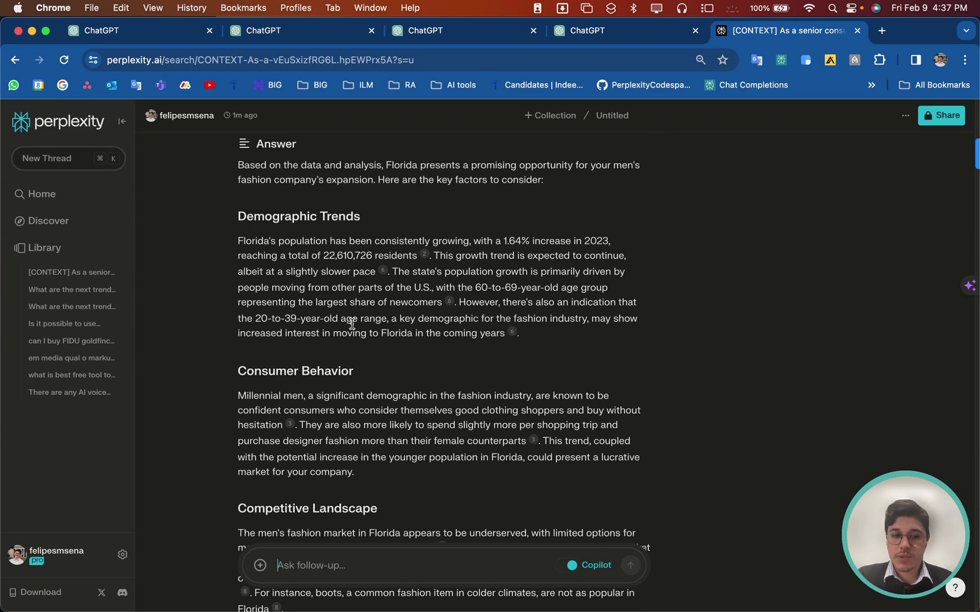
pyautogui.scroll(-3, 352, 323)
pyautogui.scroll(-3, 427, 380)
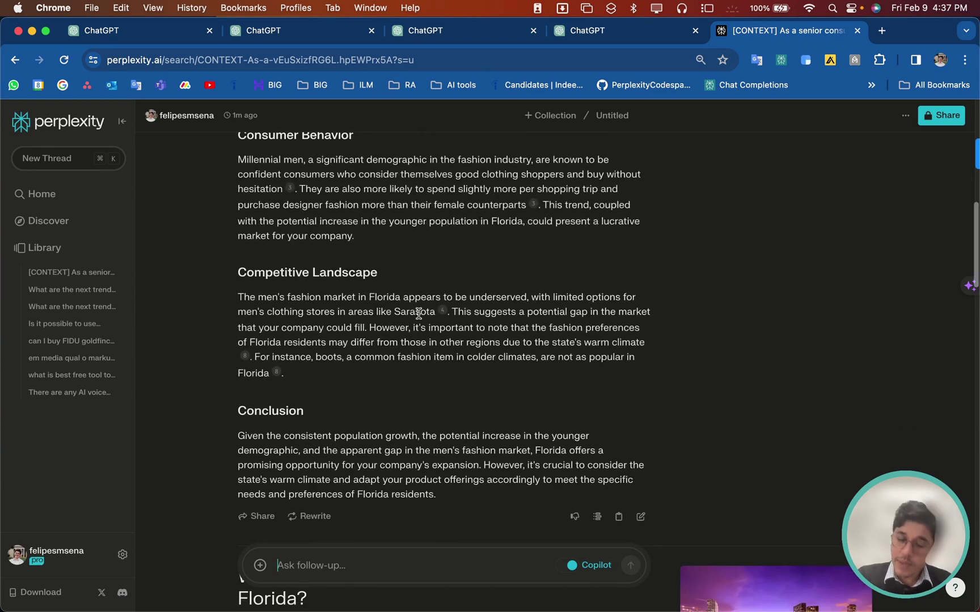
pyautogui.scroll(-2, 391, 398)
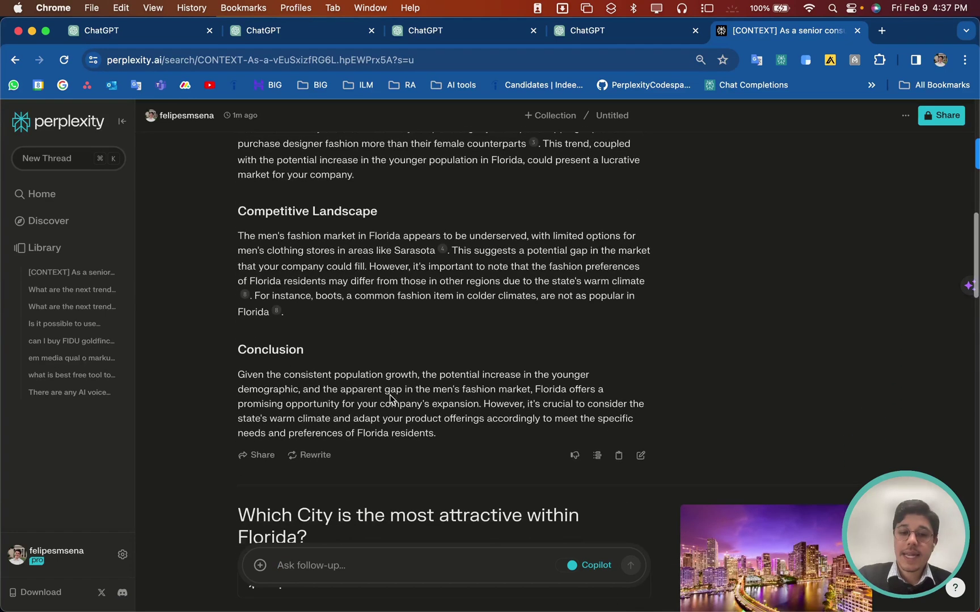
pyautogui.doubleClick(538, 388)
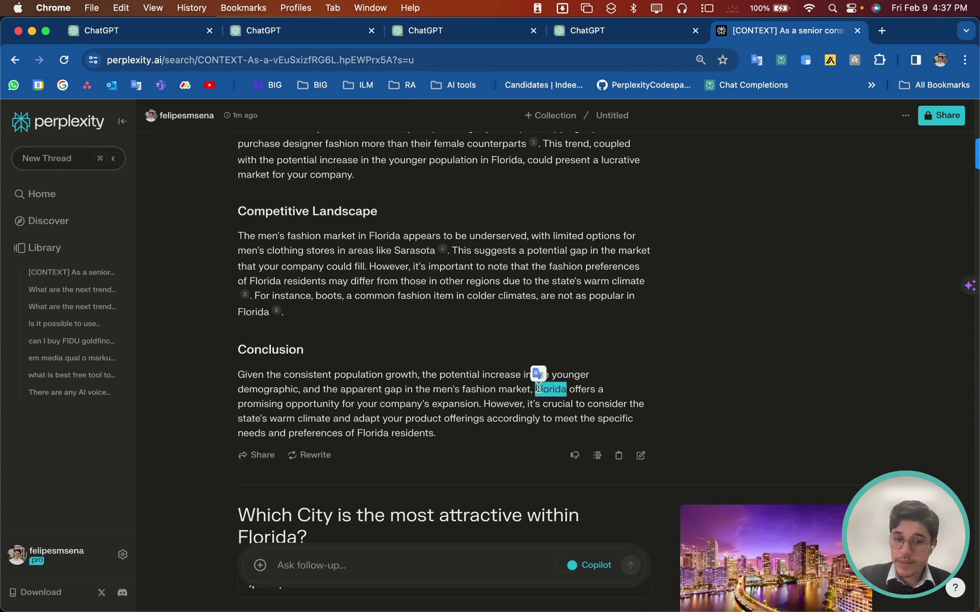
pyautogui.scroll(-1, 397, 397)
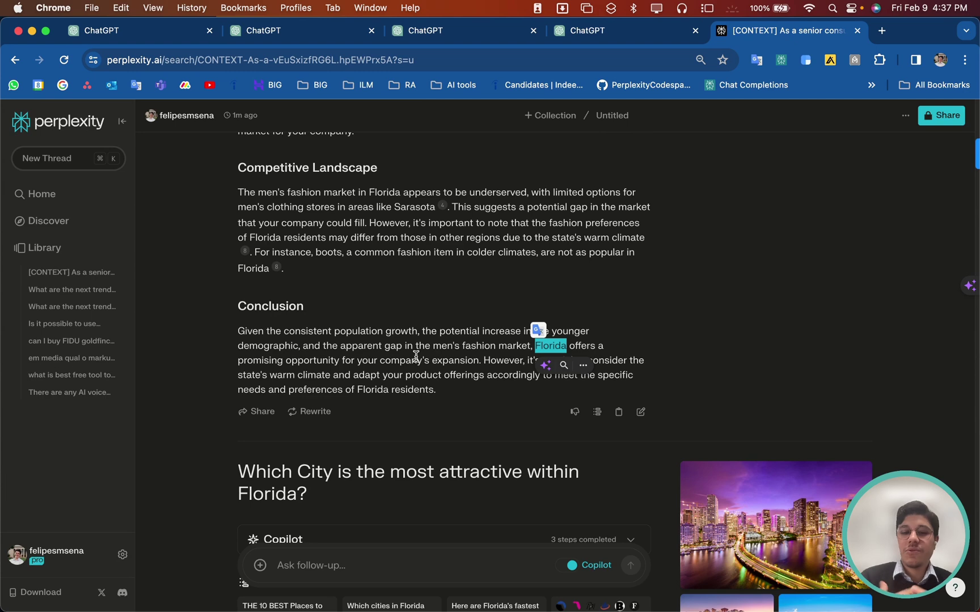
pyautogui.scroll(-2, 415, 356)
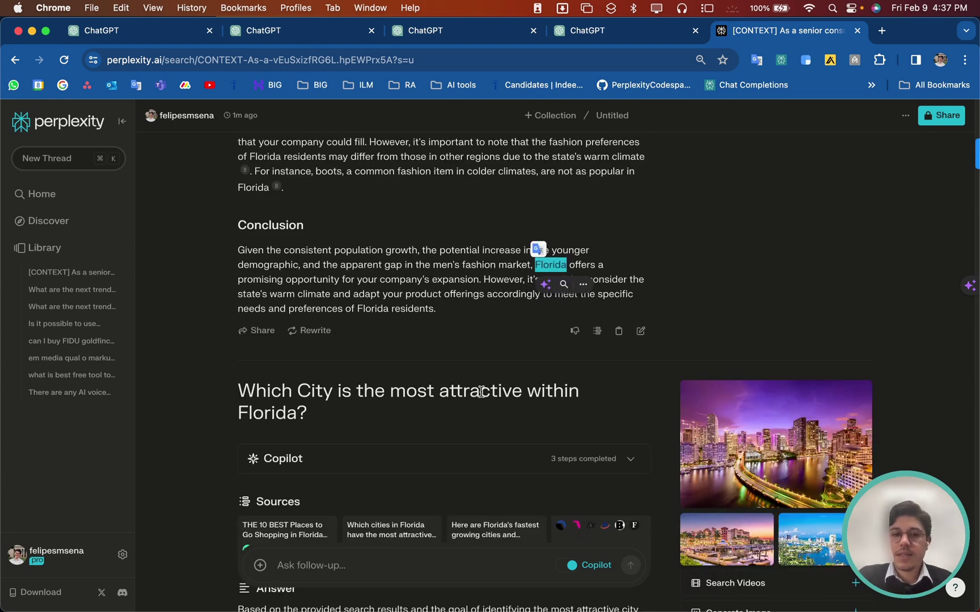
pyautogui.scroll(-8, 431, 390)
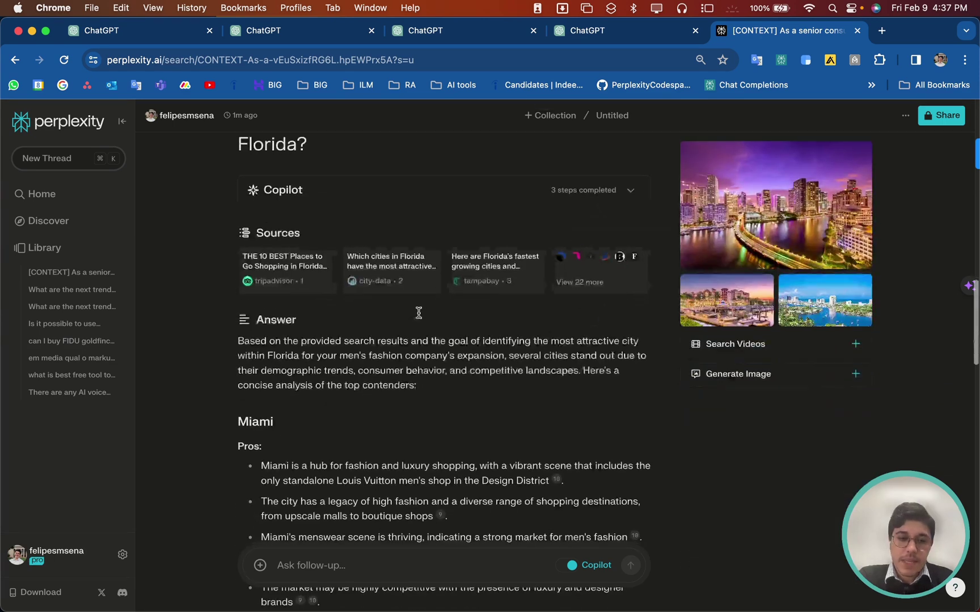
pyautogui.scroll(-4, 419, 313)
pyautogui.scroll(2, 299, 180)
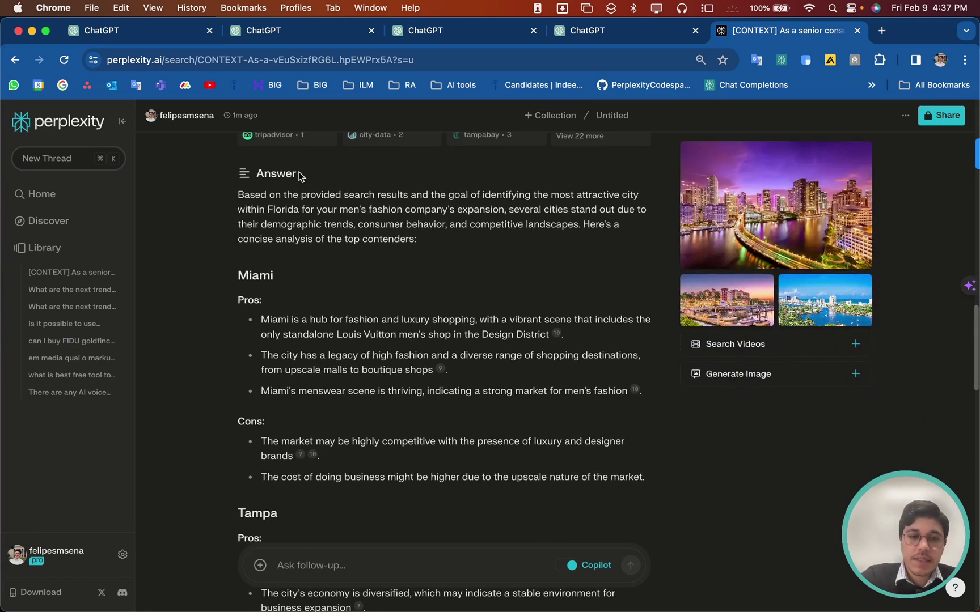
pyautogui.scroll(-3, 267, 232)
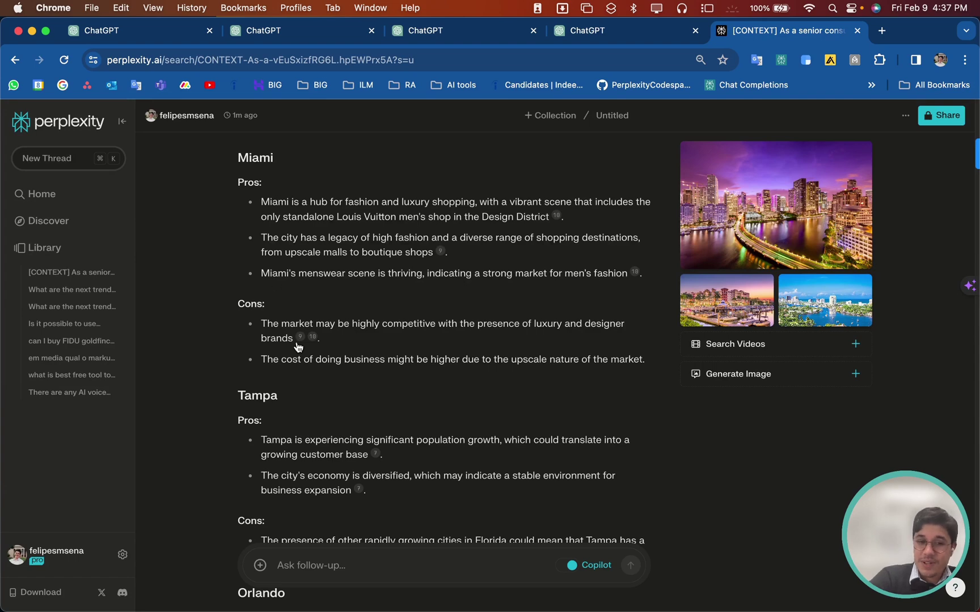
pyautogui.scroll(-2, 298, 343)
pyautogui.scroll(-4, 297, 344)
pyautogui.scroll(-10, 297, 341)
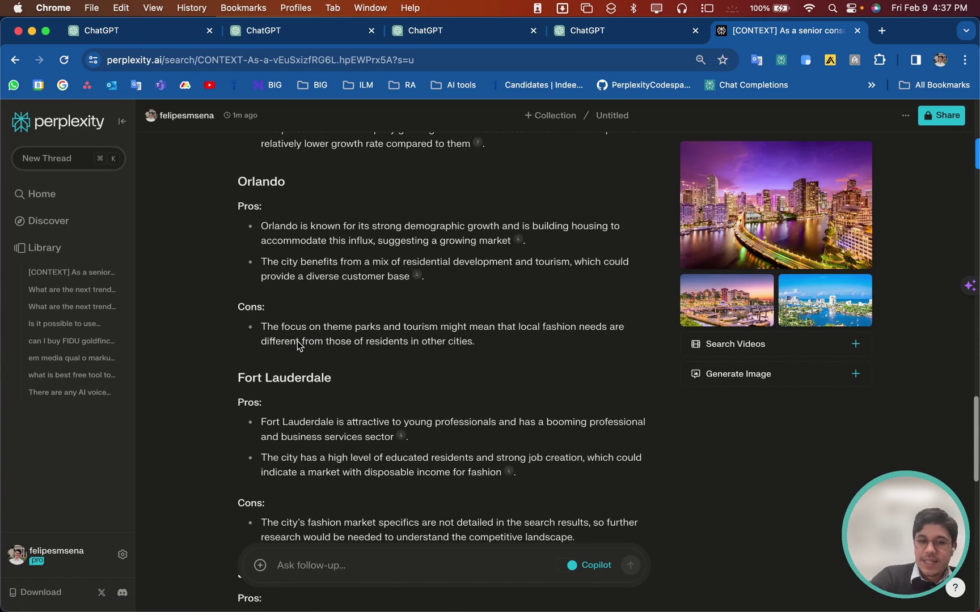
pyautogui.scroll(-3, 297, 341)
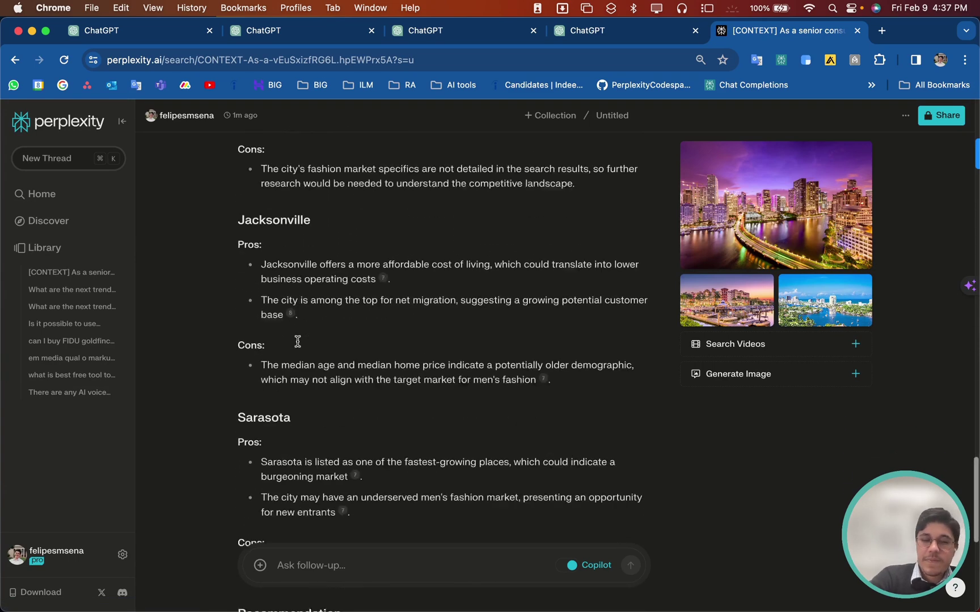
pyautogui.scroll(-3, 297, 342)
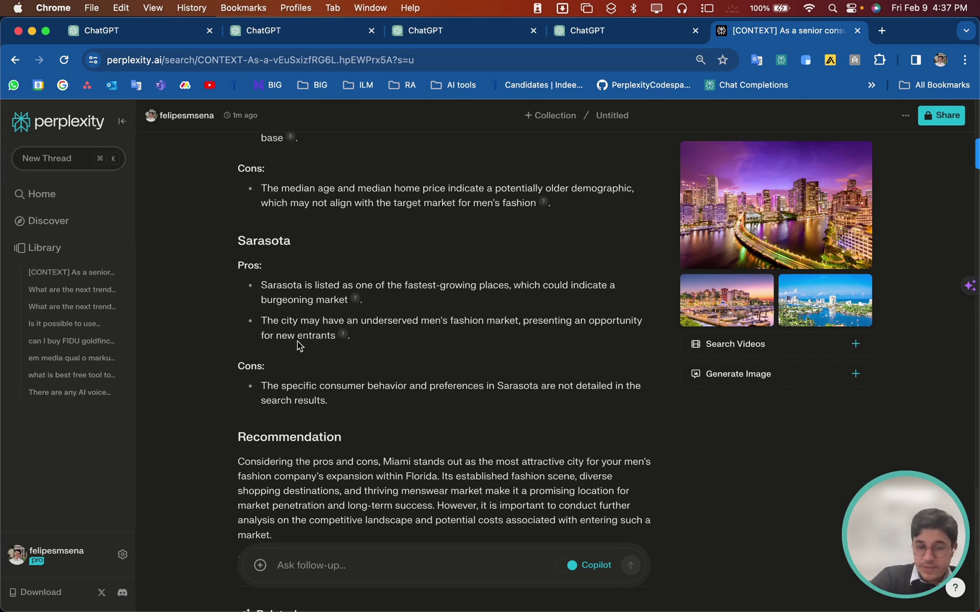
pyautogui.scroll(-3, 299, 346)
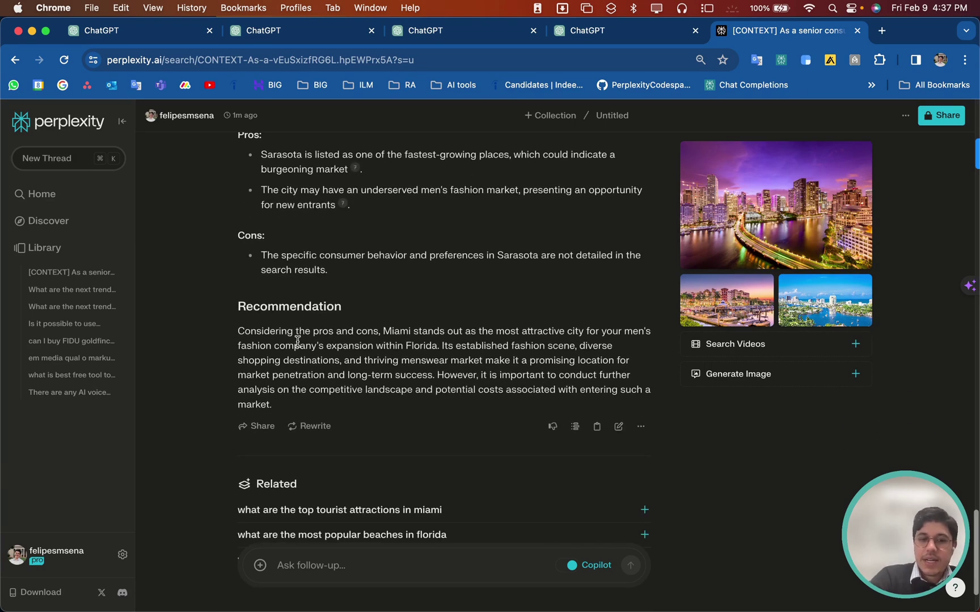